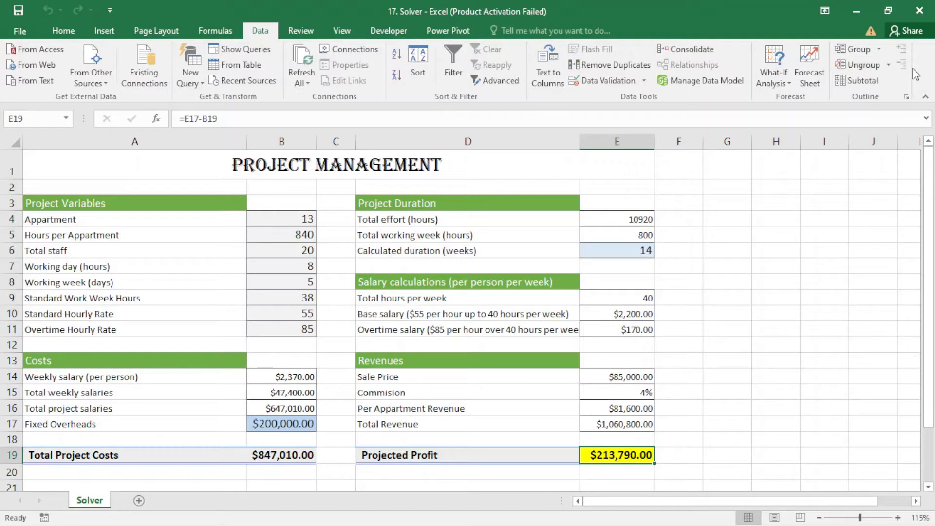
Enable the Solver Add-in through the Excel add-ins options
left_click(21, 32)
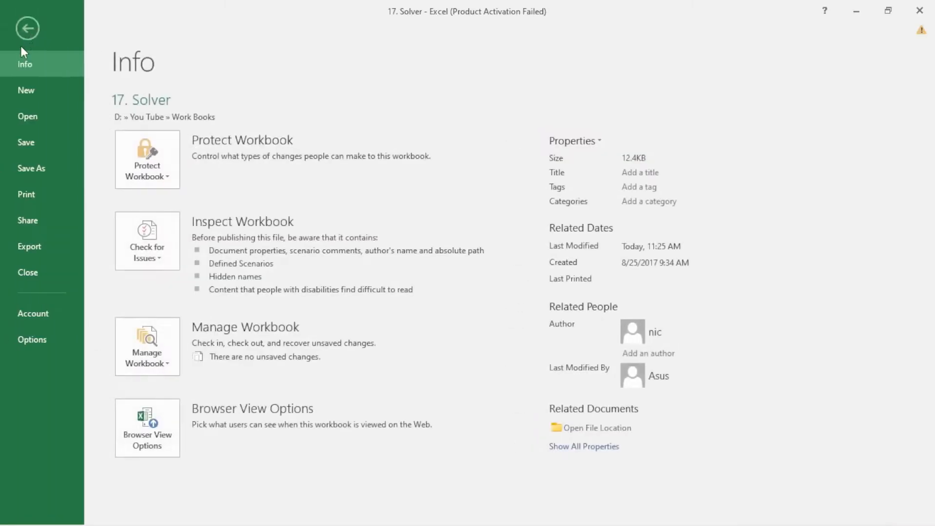
left_click(47, 334)
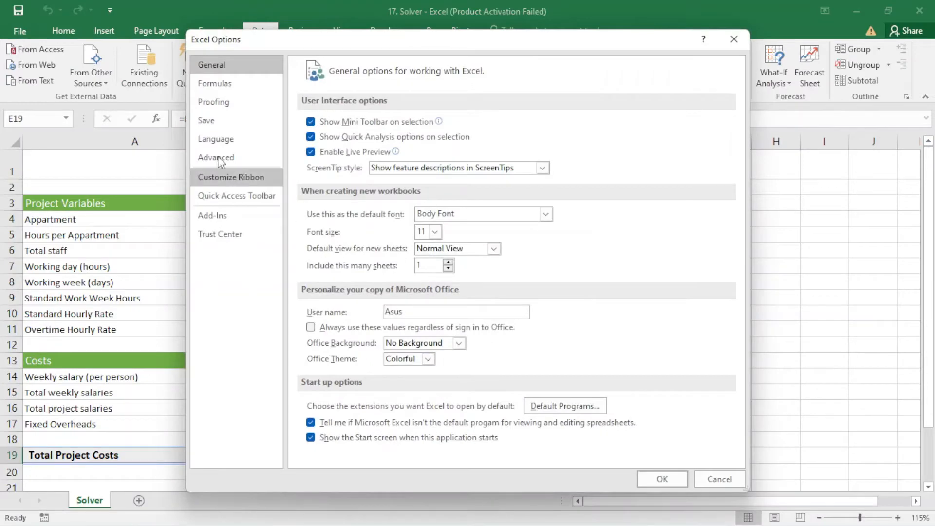
left_click(218, 217)
left_click(453, 444)
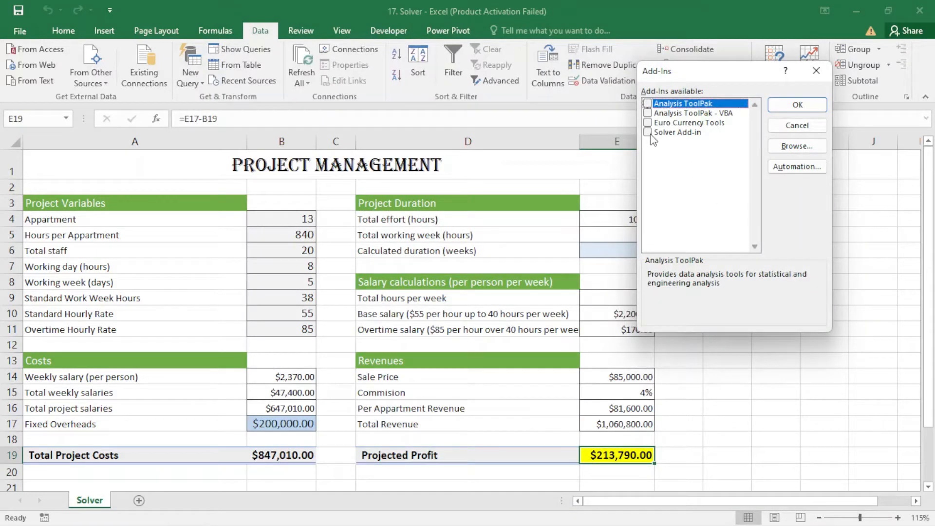
left_click(648, 133)
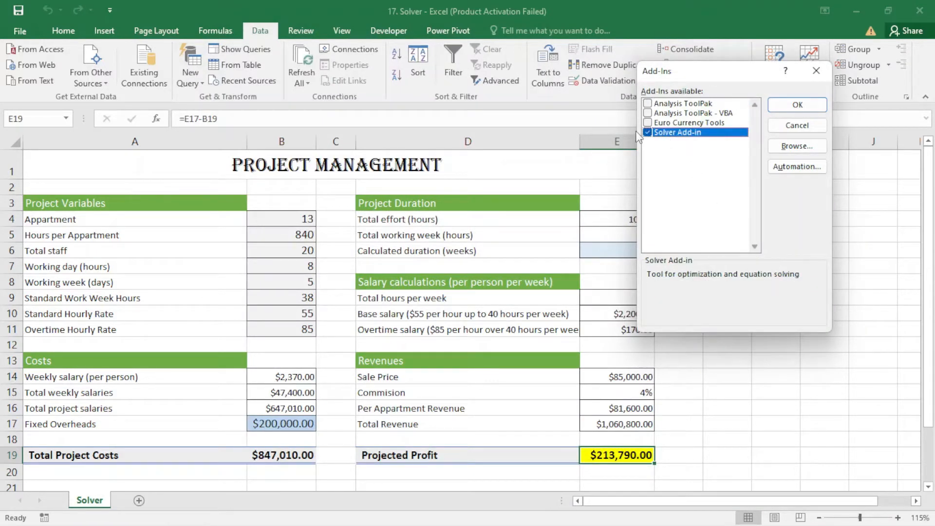
left_click(795, 105)
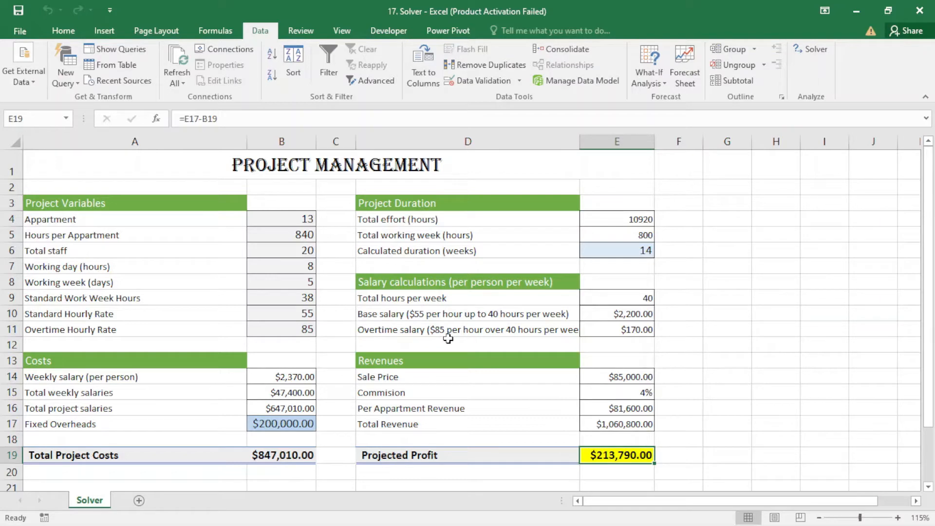
Start Solver with the calculated duration cell E6 as the objective and a target value of 10
left_click(811, 49)
left_click_drag(665, 123, 432, 284)
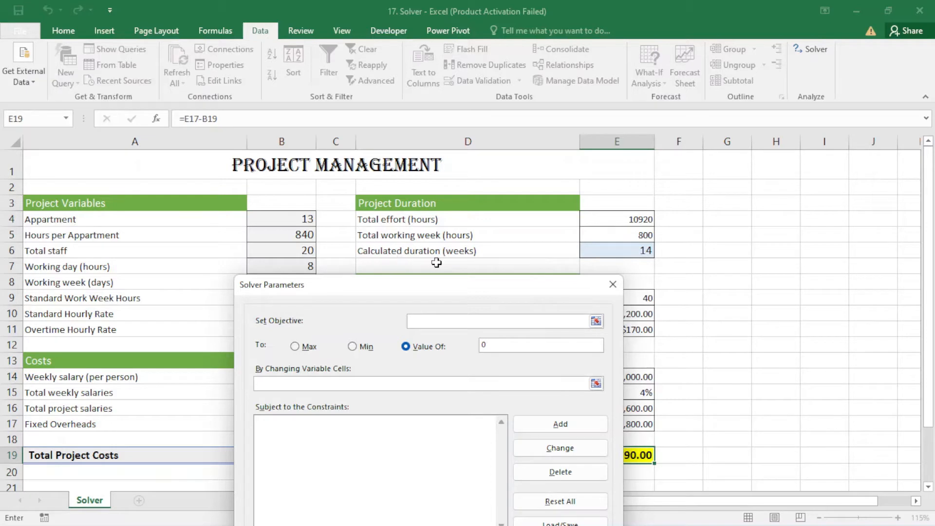
left_click(628, 251)
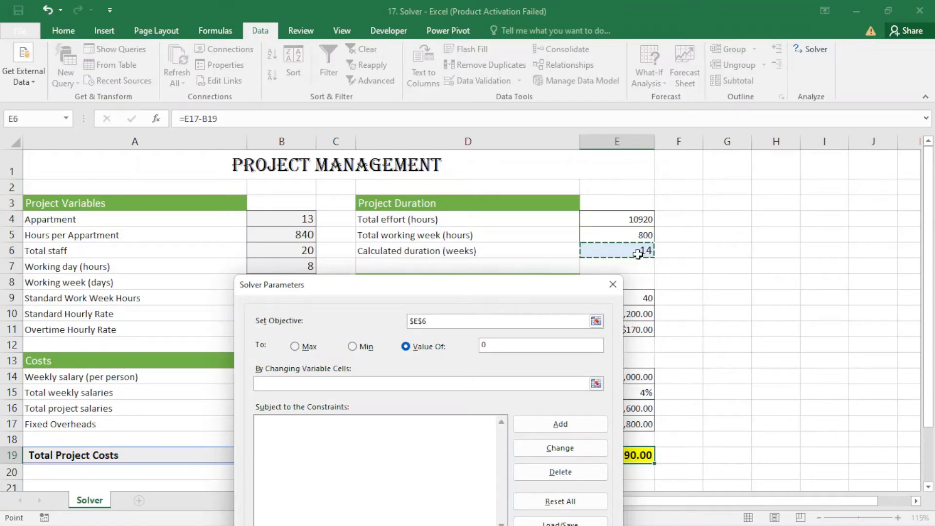
left_click(496, 346)
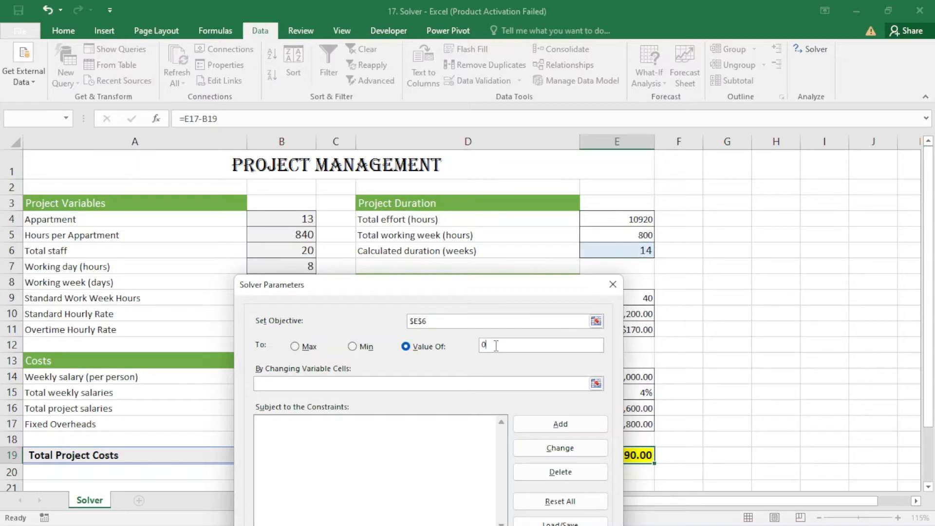
left_click(403, 346)
left_click_drag(399, 287, 533, 269)
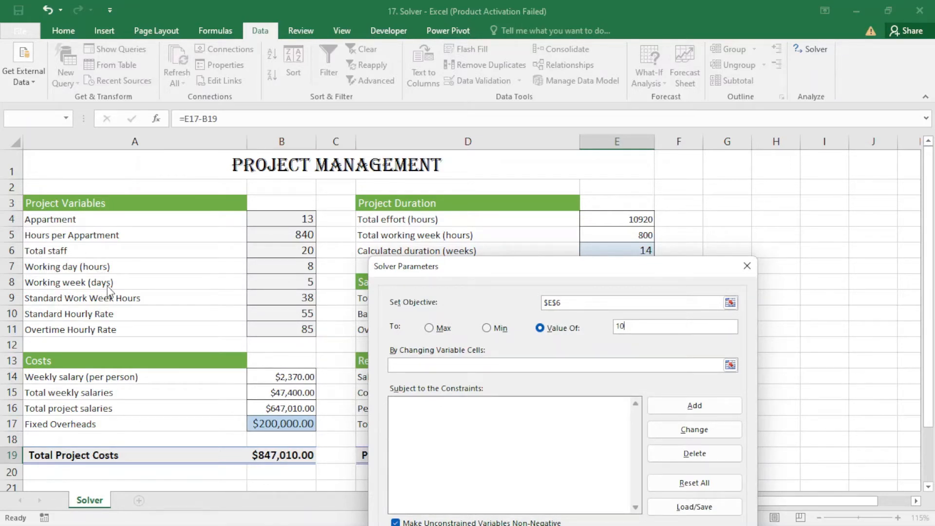
Set the changing variable cells to B6:B8 and solve with the GRG Nonlinear method
left_click(413, 365)
left_click_drag(299, 249, 303, 285)
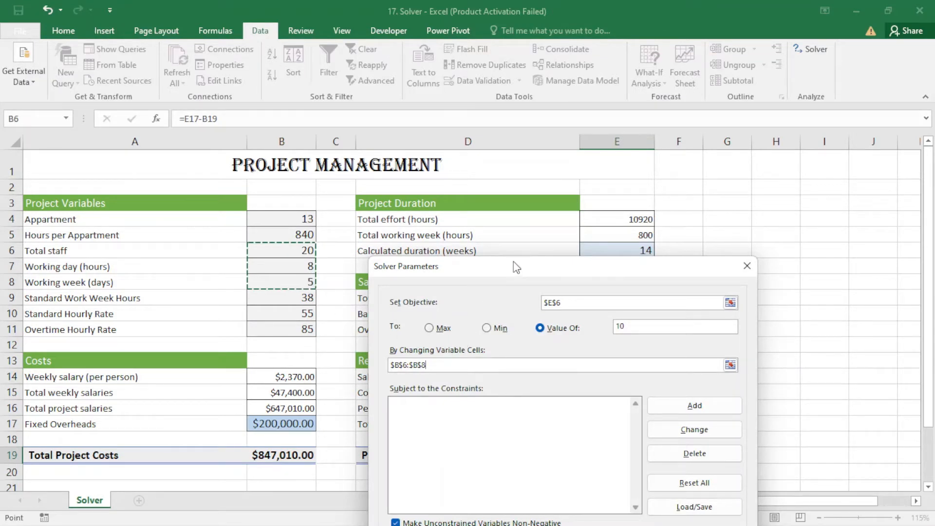
left_click_drag(516, 267, 351, 130)
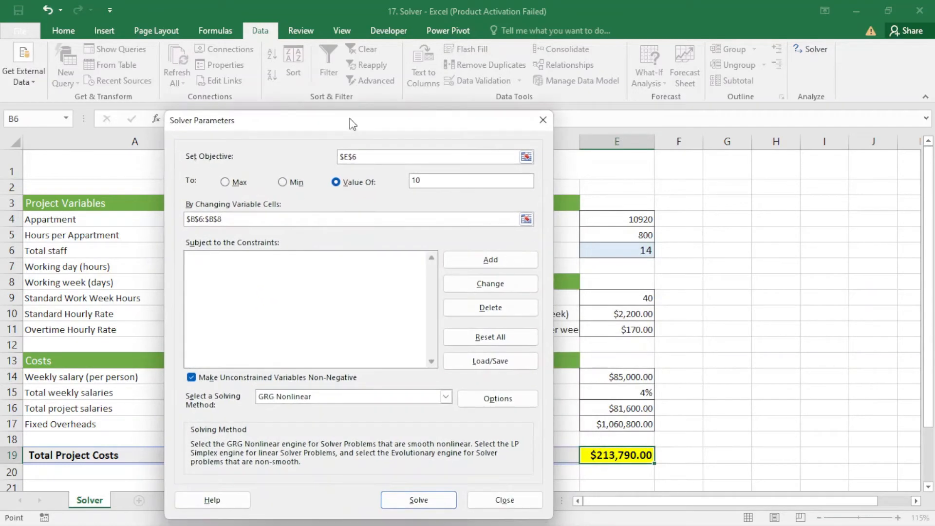
left_click(431, 500)
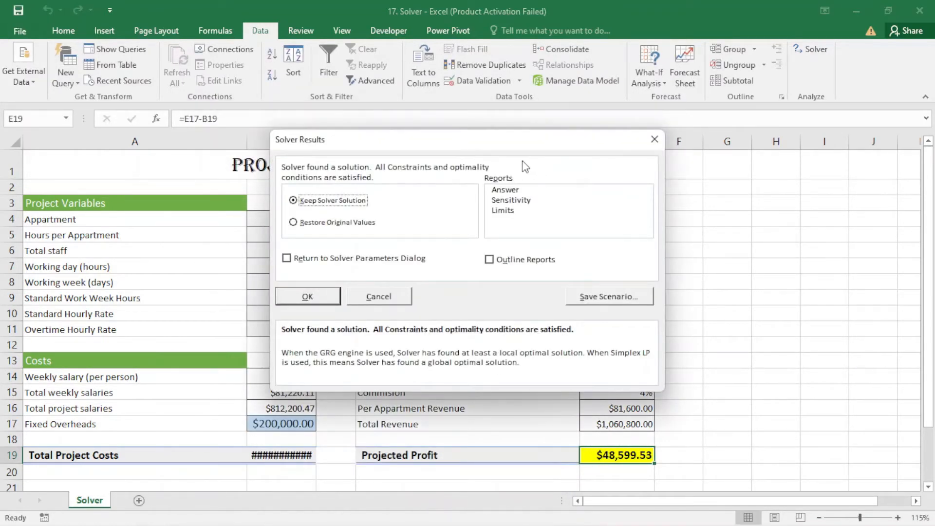
Save the Solver solution as a scenario named "10 weeks" and restore the original values in the sheet
left_click_drag(501, 140, 688, 287)
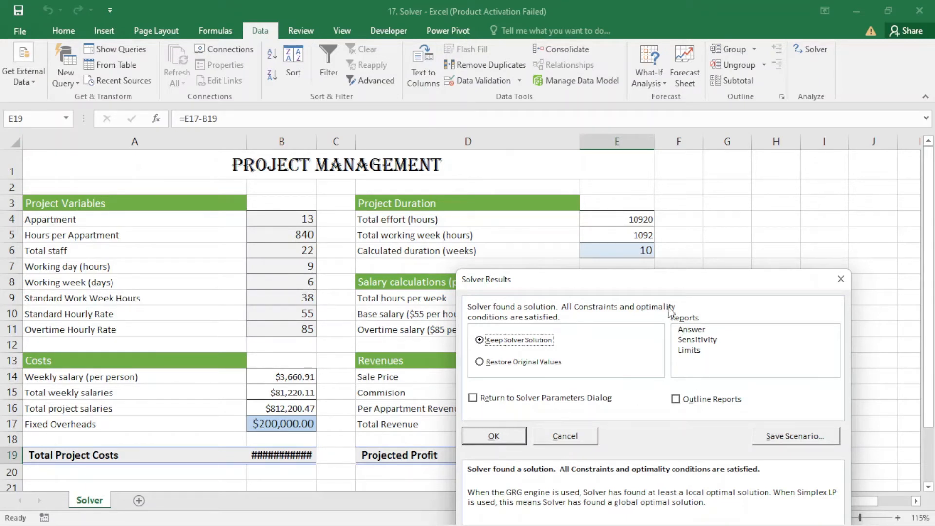
left_click_drag(662, 290, 655, 230)
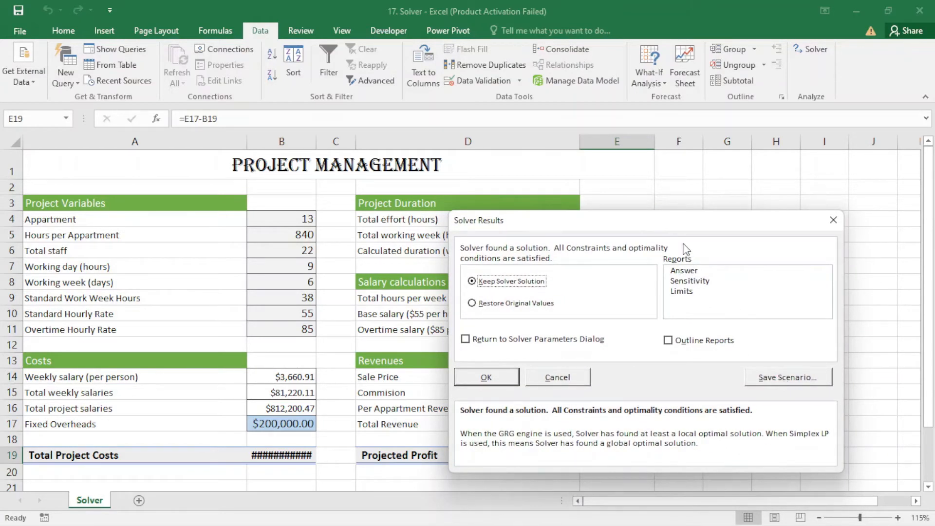
left_click_drag(670, 219, 677, 163)
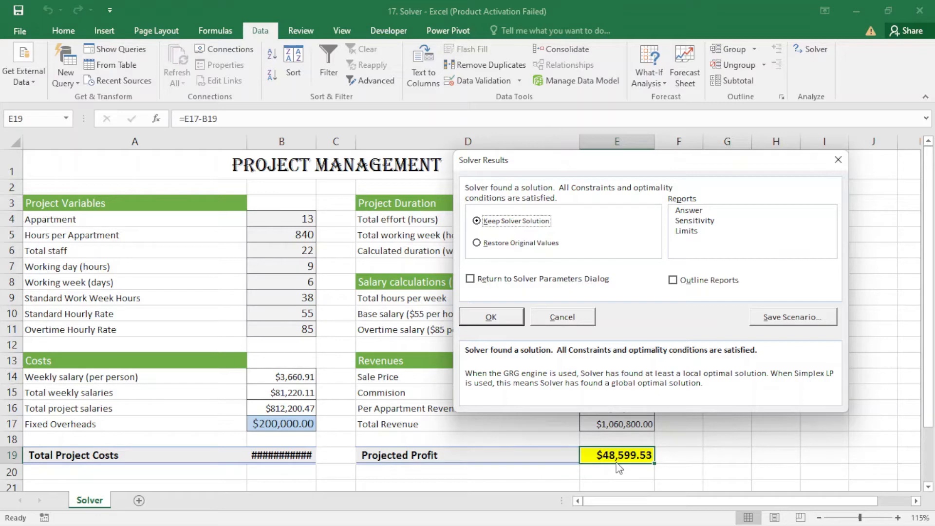
left_click(785, 317)
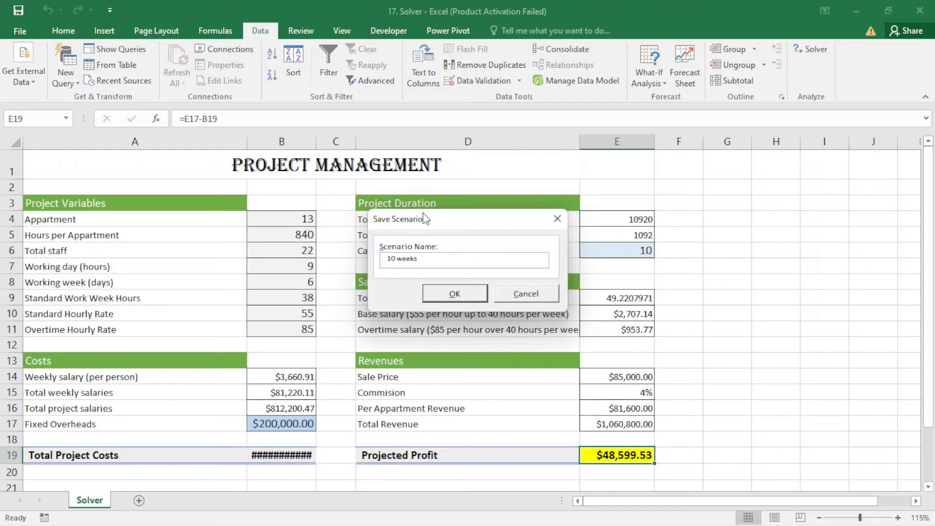
left_click(470, 296)
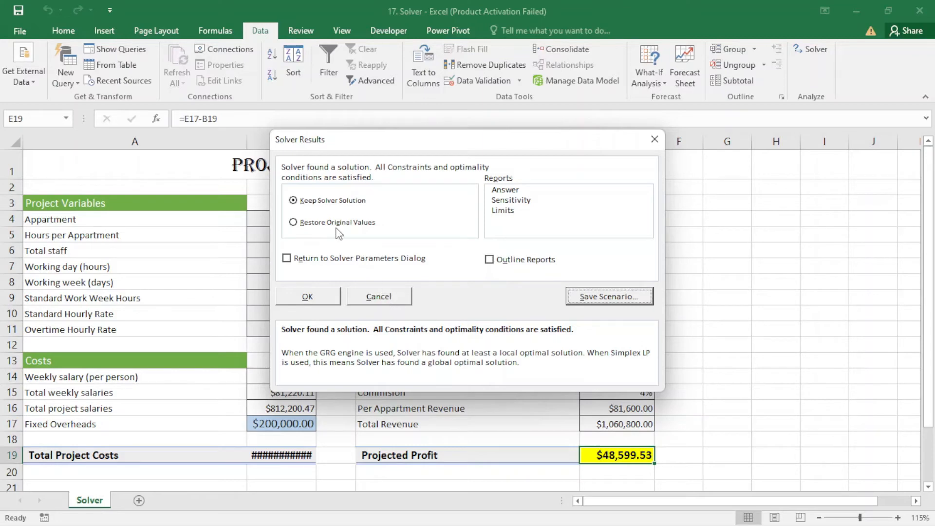
left_click(293, 224)
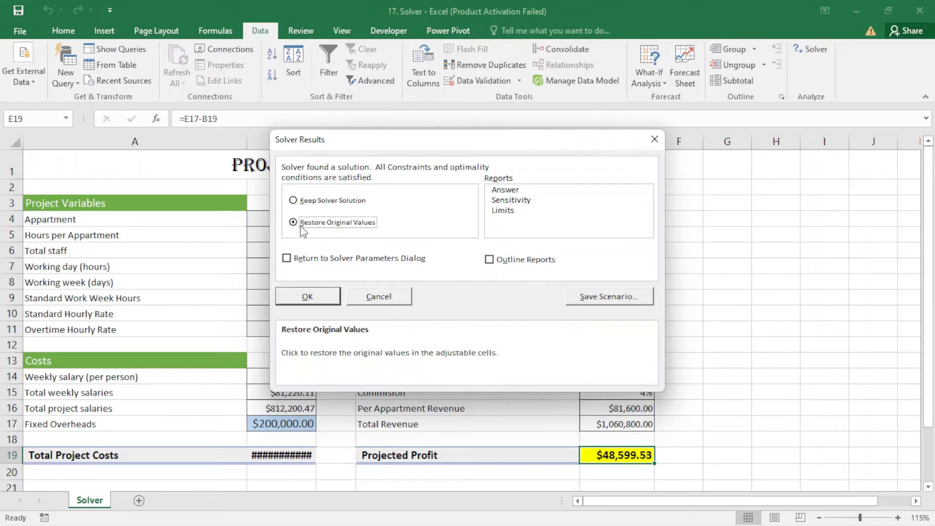
left_click(309, 296)
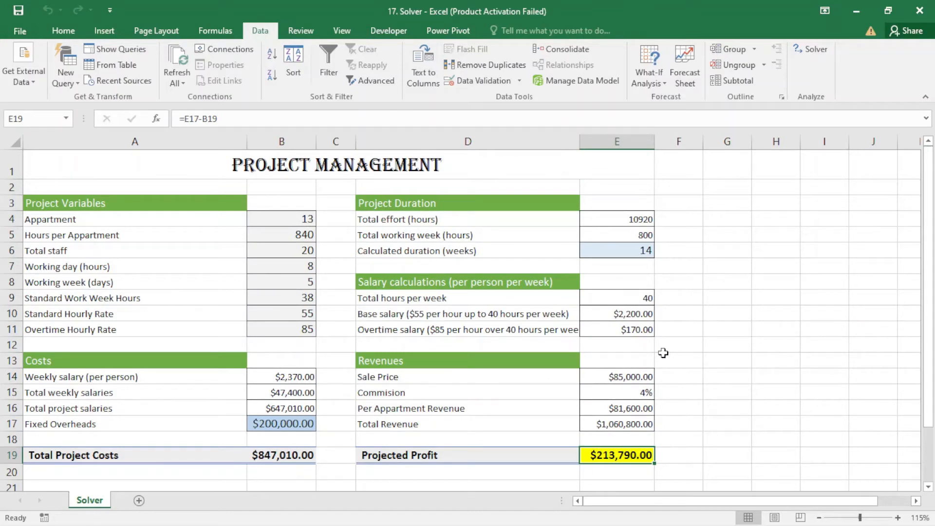
Reopen Solver, target a value of 10 for the objective, and add a constraint that total staff B6 >= 20
left_click(815, 49)
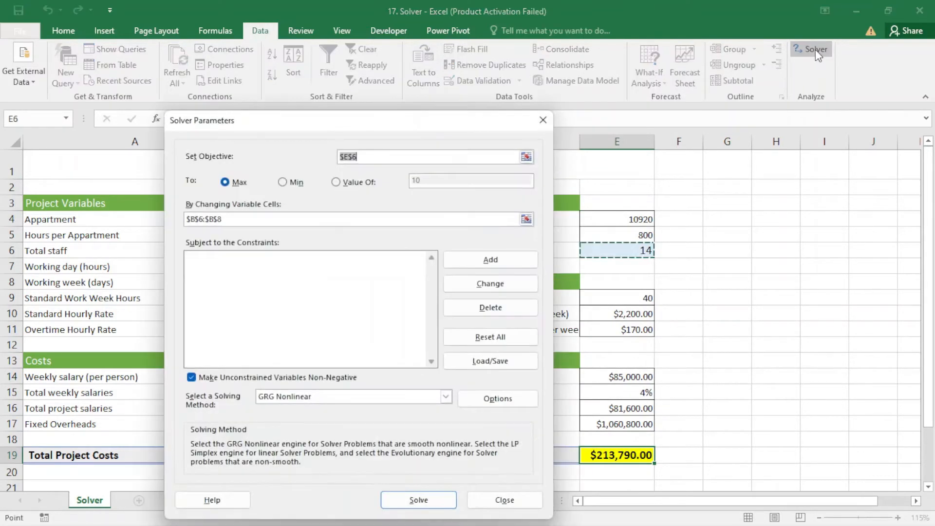
left_click(336, 182)
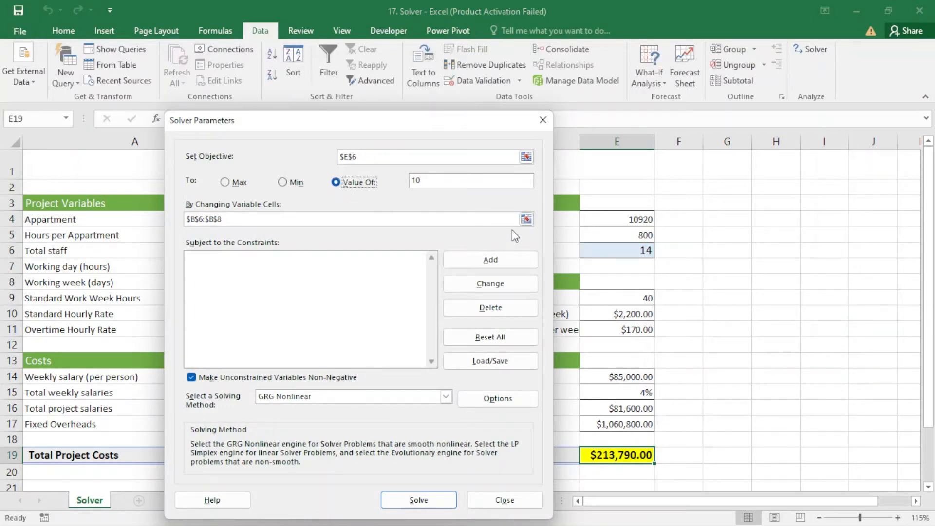
left_click(496, 262)
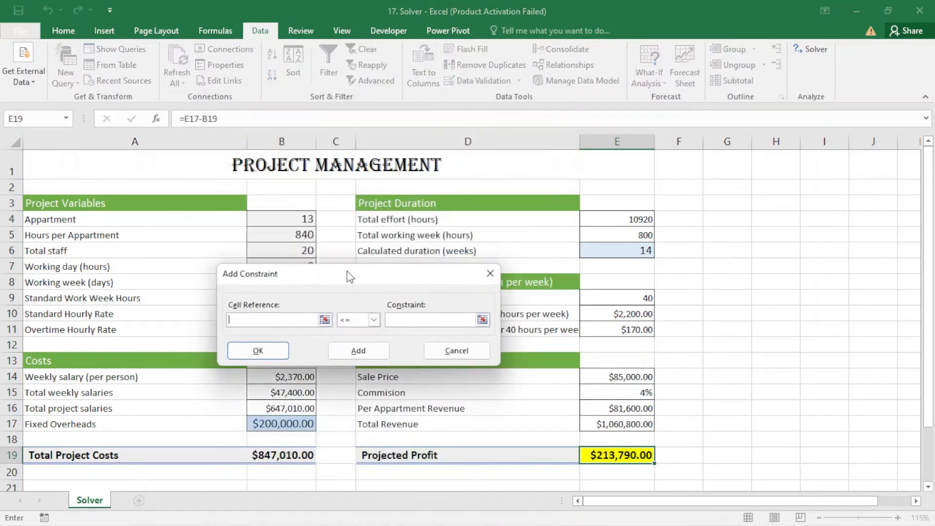
left_click_drag(352, 271, 559, 203)
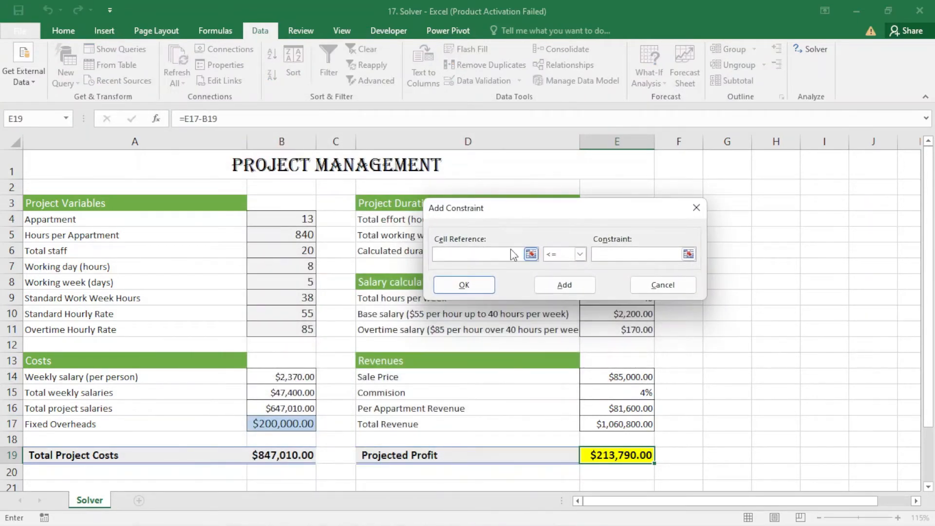
left_click(283, 252)
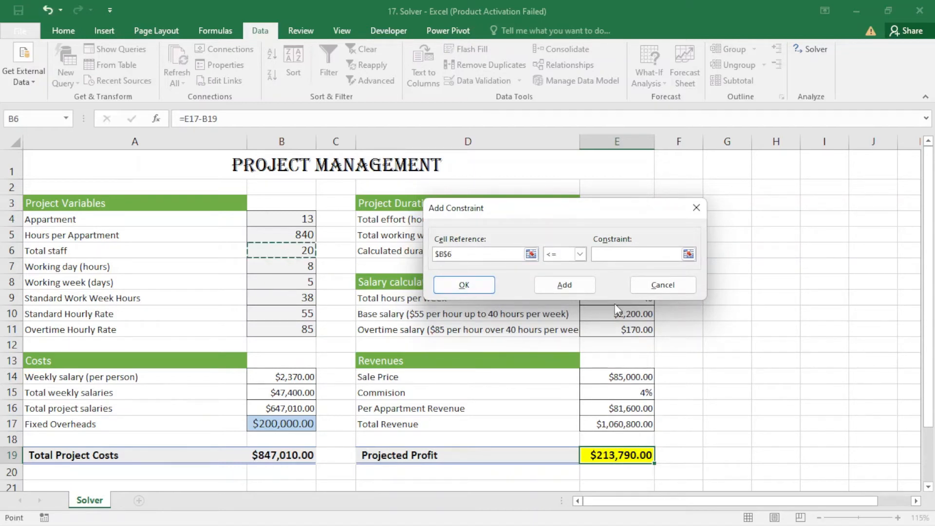
left_click(579, 254)
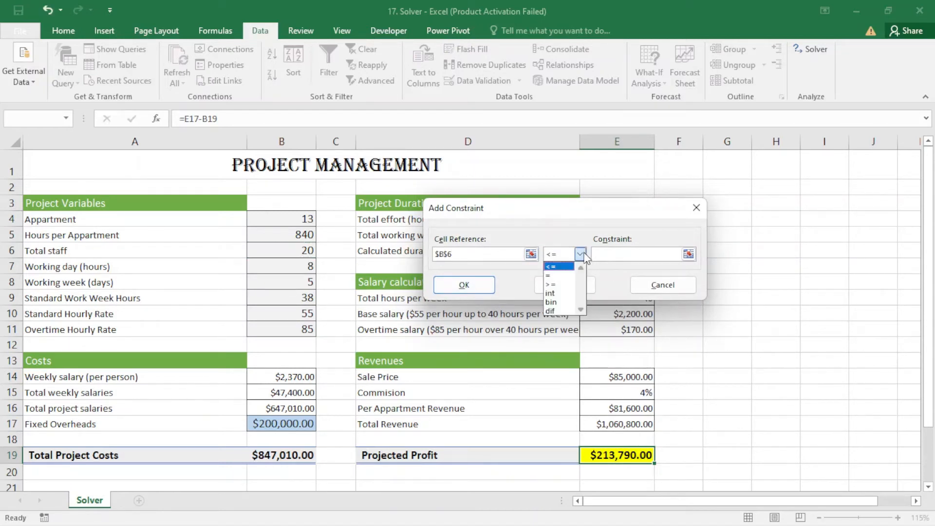
left_click(563, 284)
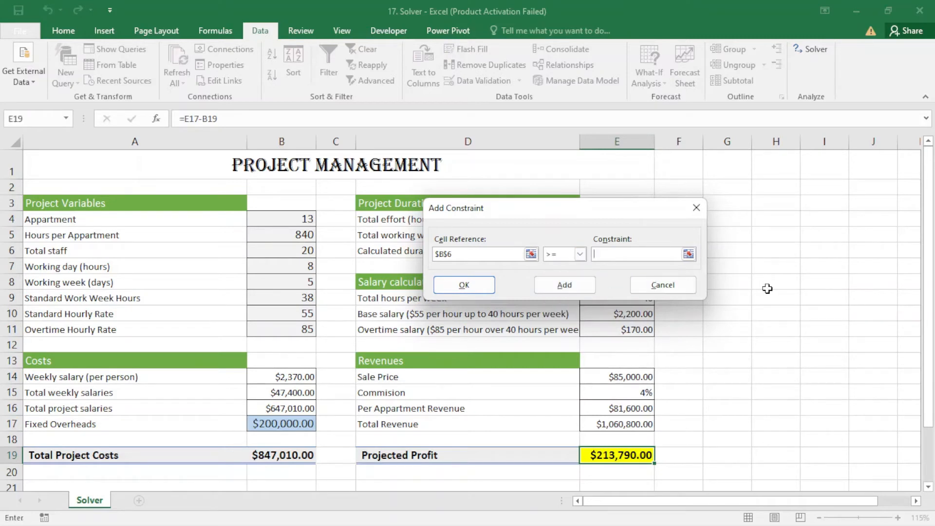
type("20")
left_click(565, 287)
Add a constraint that the working day hours in B7 = 8
left_click(296, 269)
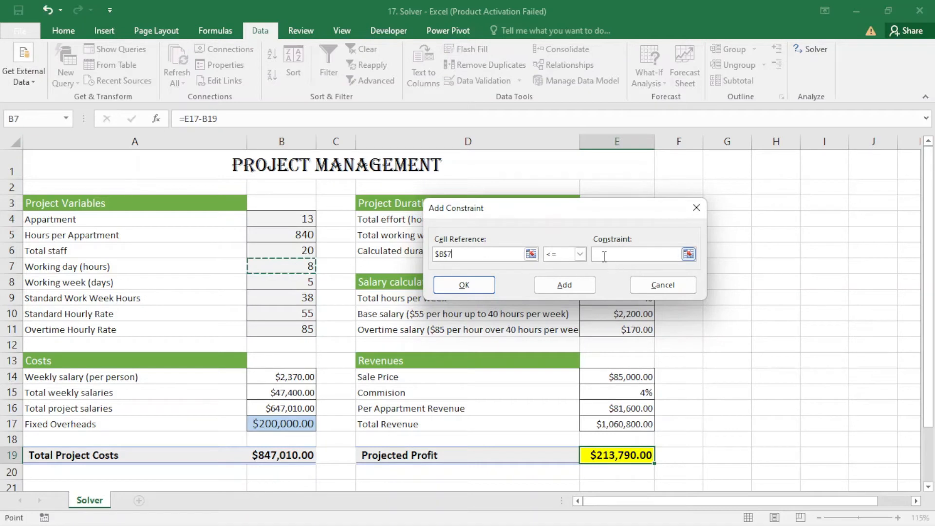
left_click(580, 254)
left_click(556, 274)
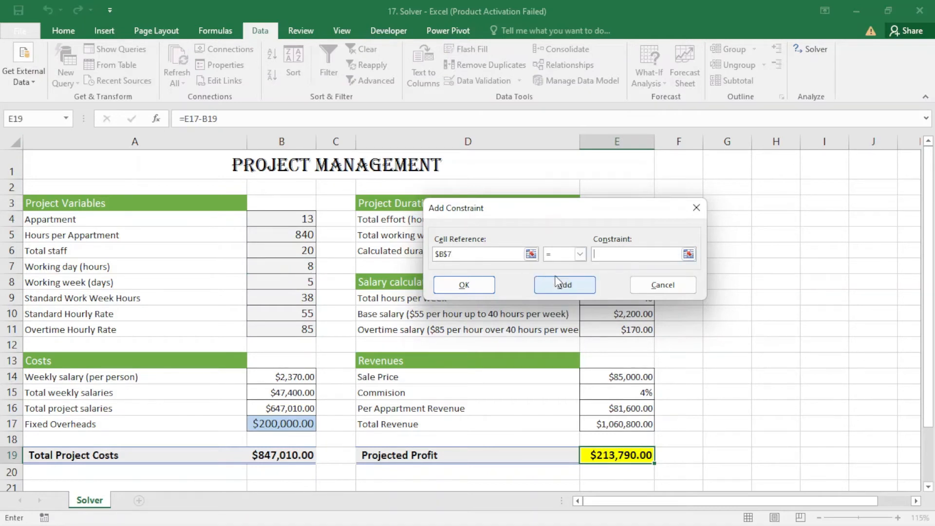
left_click(649, 256)
type("8")
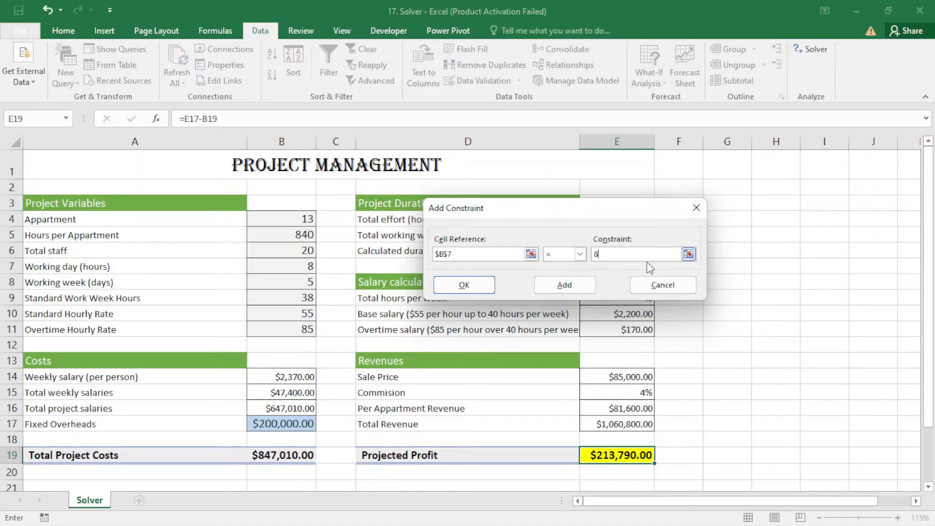
left_click(569, 287)
Add a constraint that the working week days in B8 = 6, and run Solver with all the constraints
left_click(287, 282)
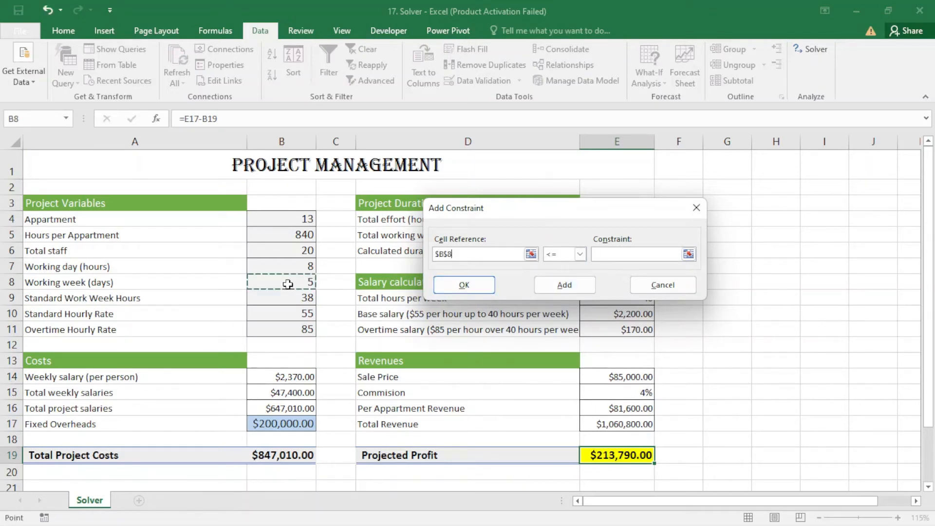
left_click(579, 254)
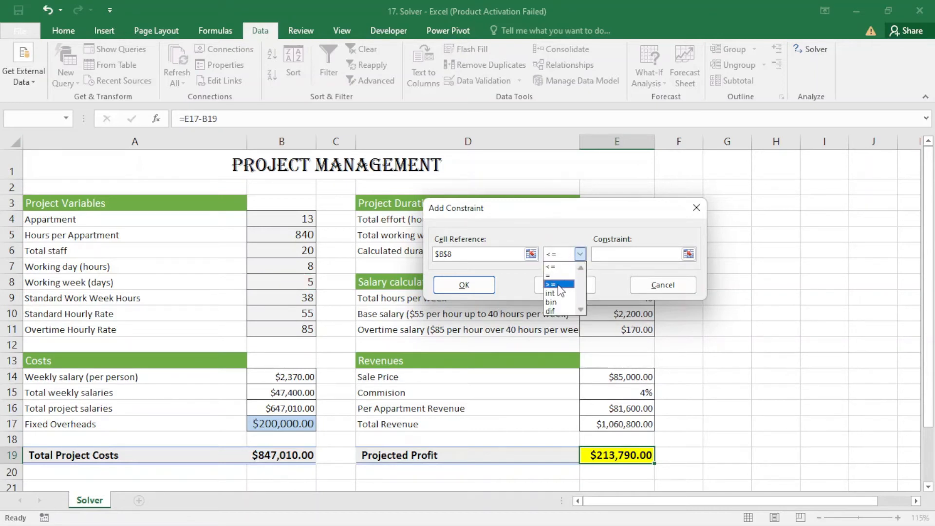
left_click(579, 254)
left_click(579, 253)
left_click(553, 275)
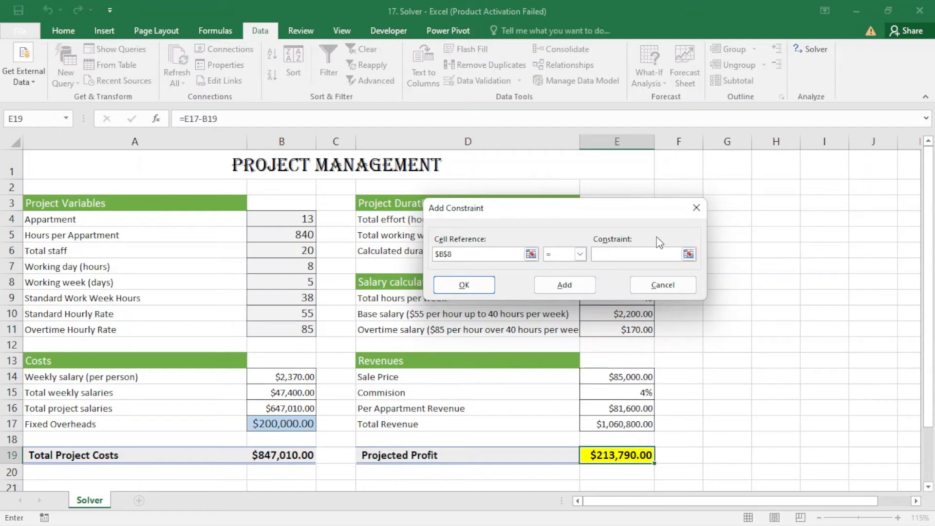
type("6")
left_click(463, 286)
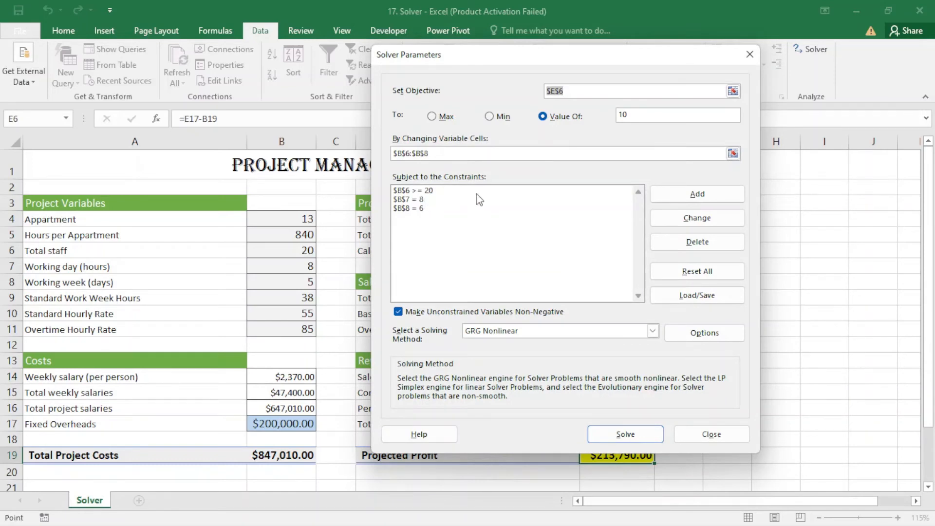
left_click(628, 436)
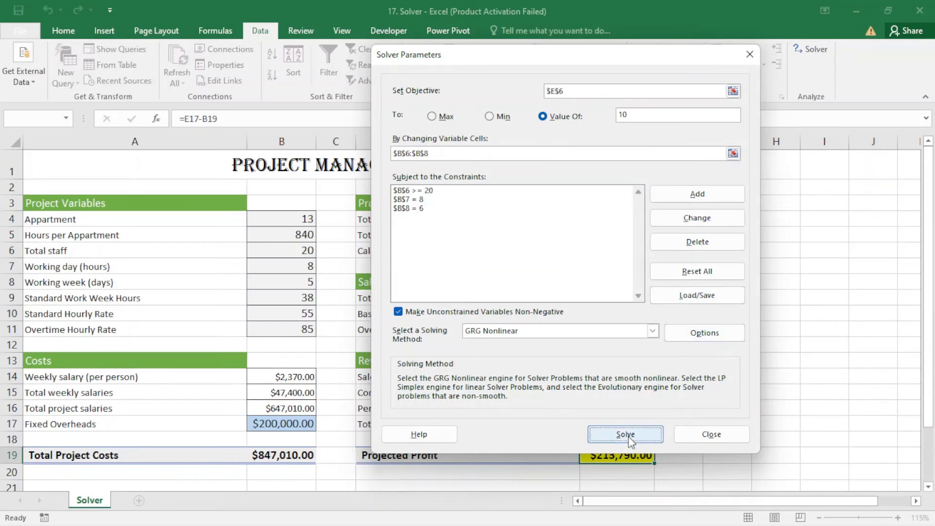
left_click_drag(494, 142, 662, 190)
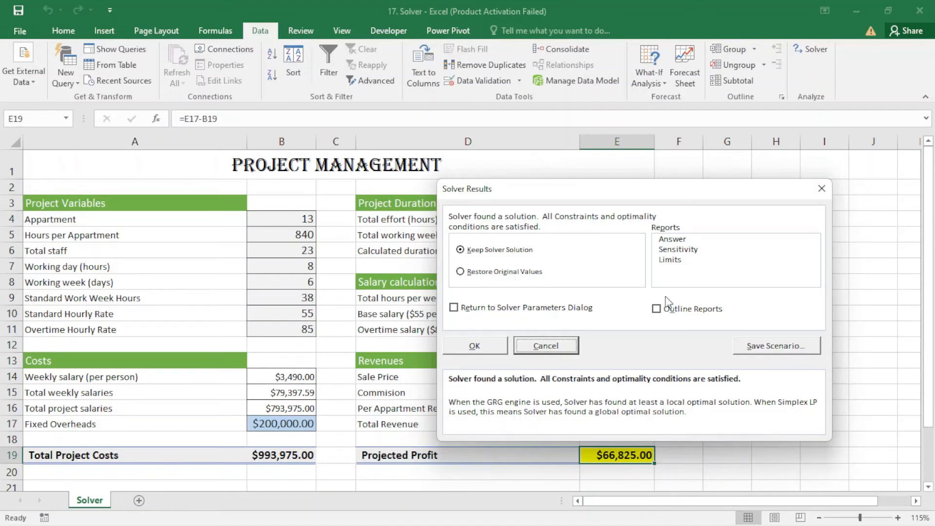
Save the constrained Solver solution as a scenario named "10, 23" and restore the original values in the sheet
left_click_drag(639, 199, 565, 151)
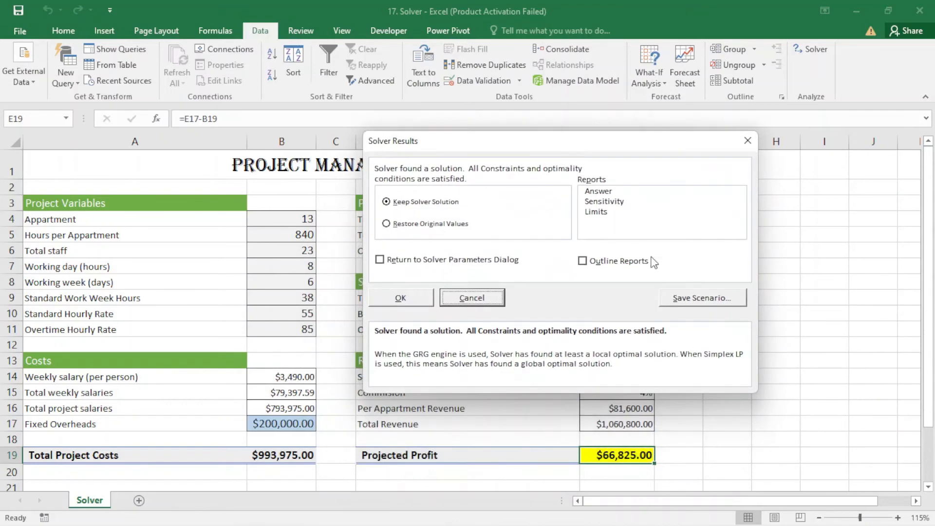
left_click(685, 306)
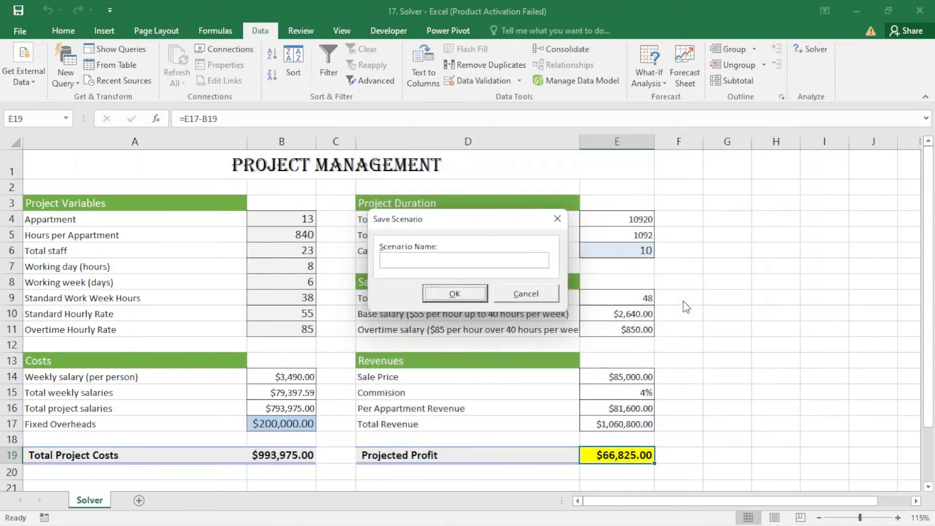
left_click(438, 259)
left_click(457, 294)
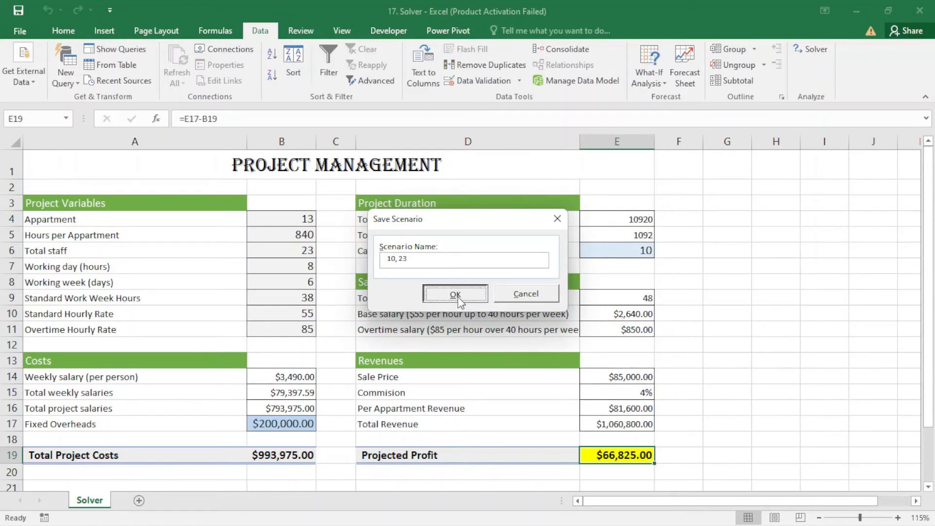
left_click(294, 224)
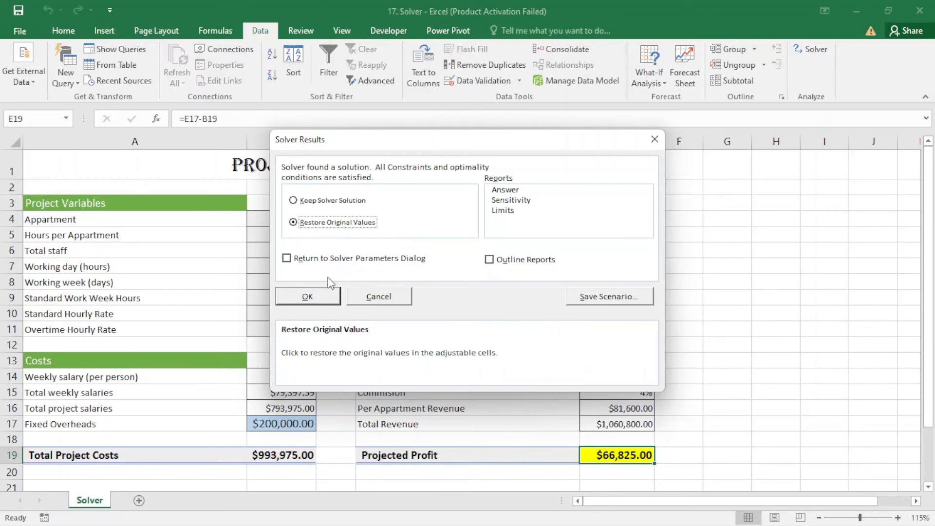
left_click(320, 295)
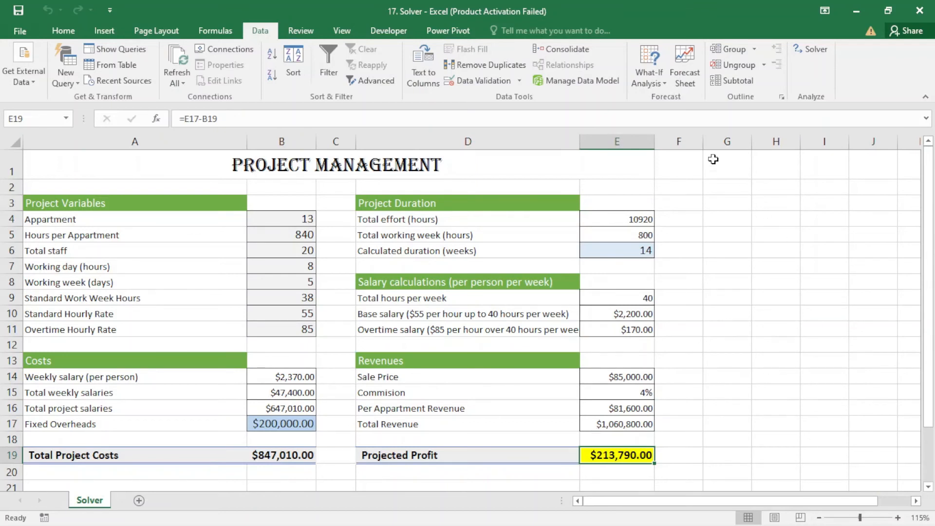
Delete the scenarios "10, weeks" and "10 weeks" in the Scenario Manager
left_click(657, 83)
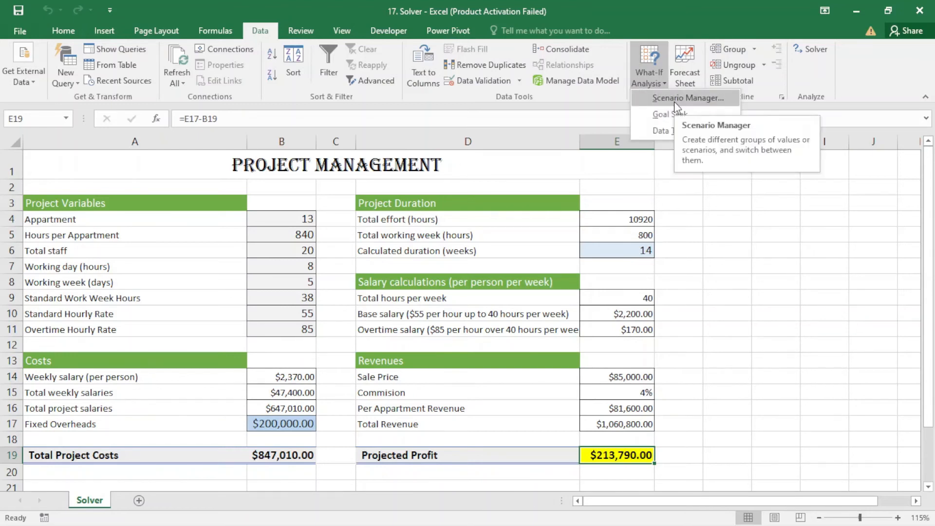
left_click(671, 99)
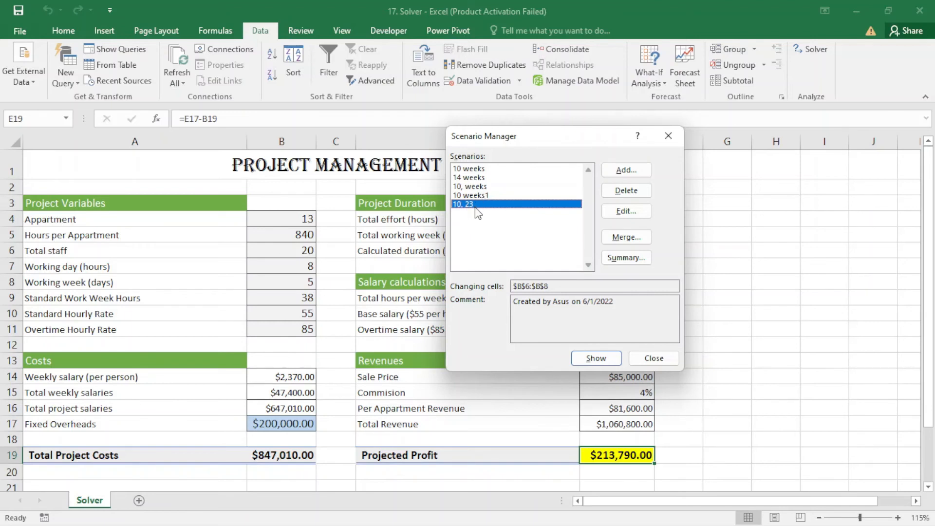
left_click(475, 186)
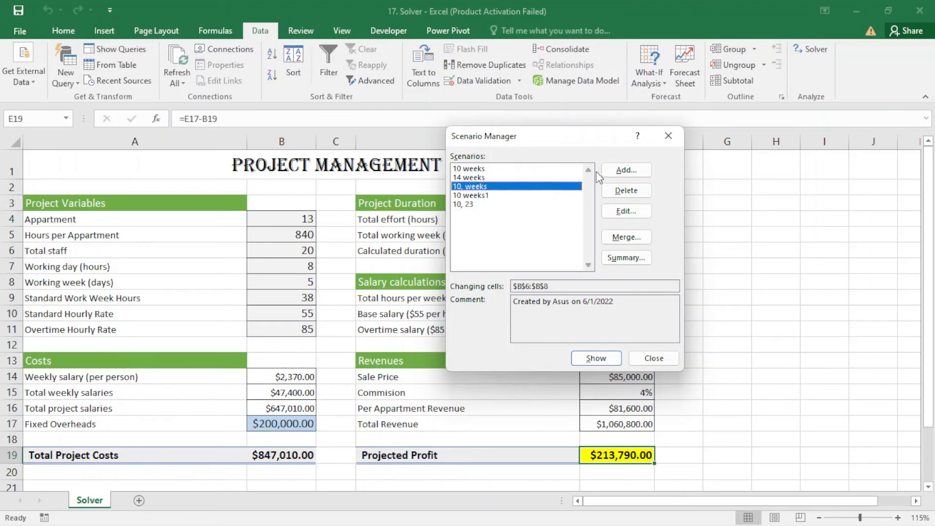
left_click(612, 191)
left_click(468, 169)
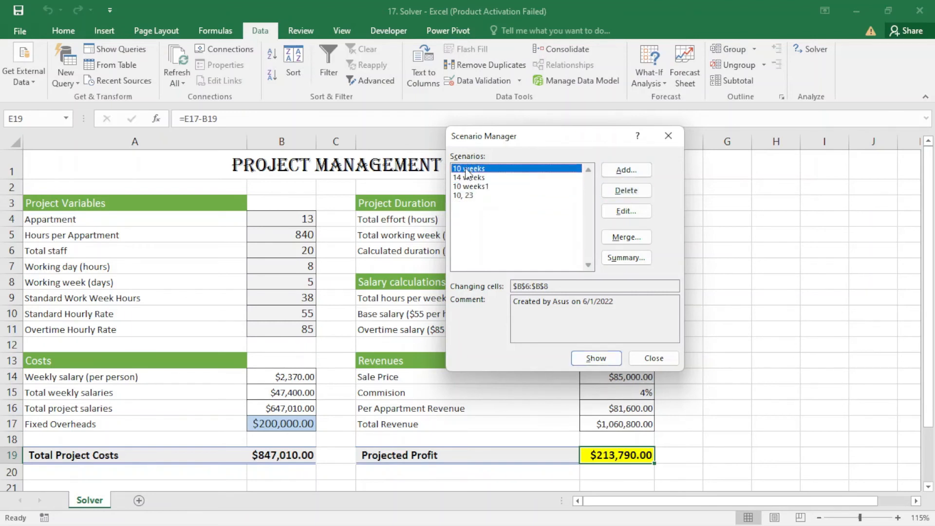
left_click(619, 191)
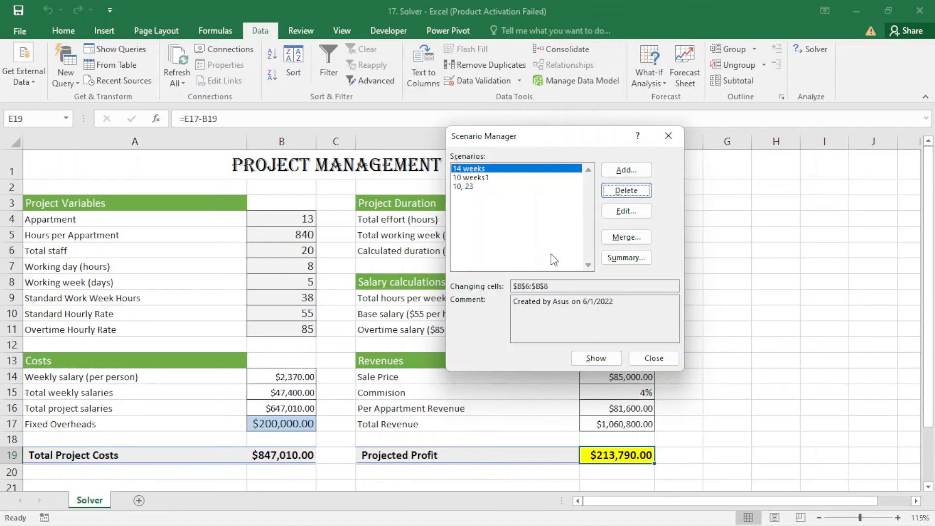
Show the "14 weeks" scenario and create a scenario summary report with E19 as the result cell
left_click(600, 359)
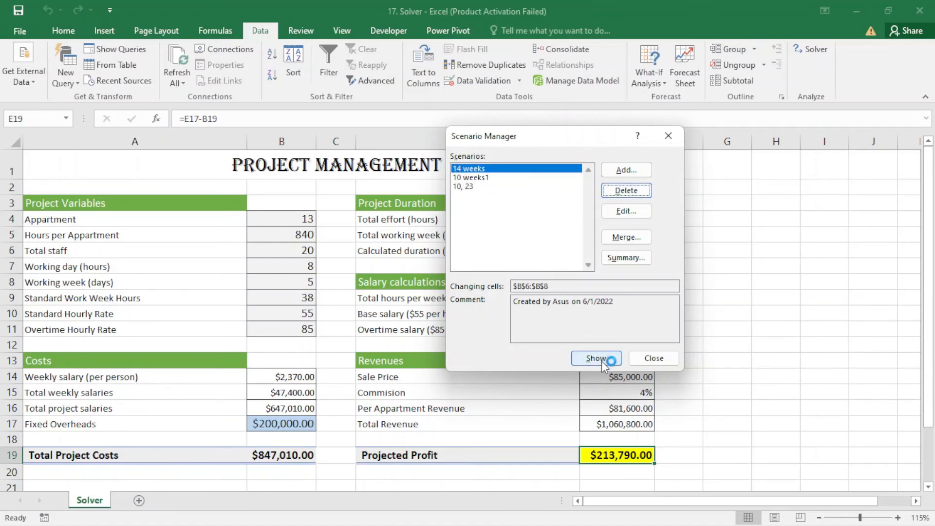
left_click(627, 257)
left_click(553, 297)
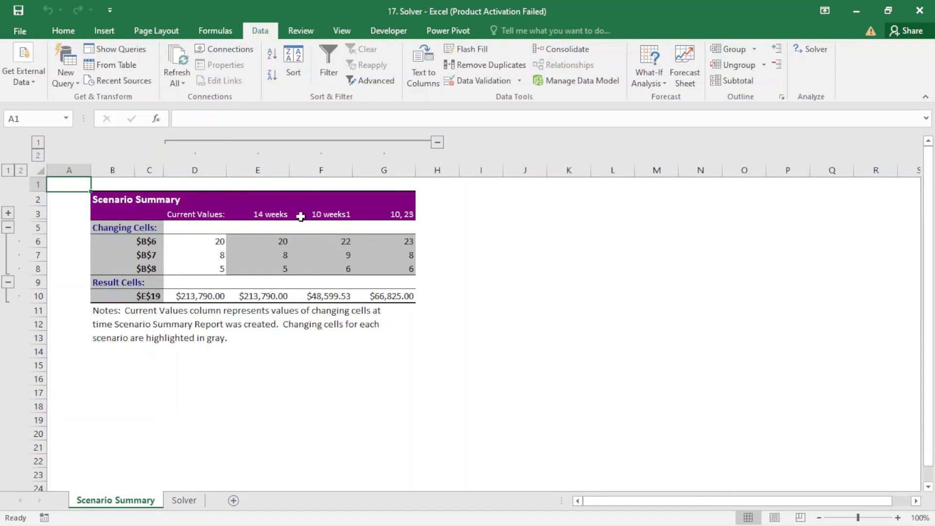
Compare the changing cells and resulting profit of the "14 weeks", "10 weeks1" and "10, 23" scenarios in the summary report
left_click(275, 214)
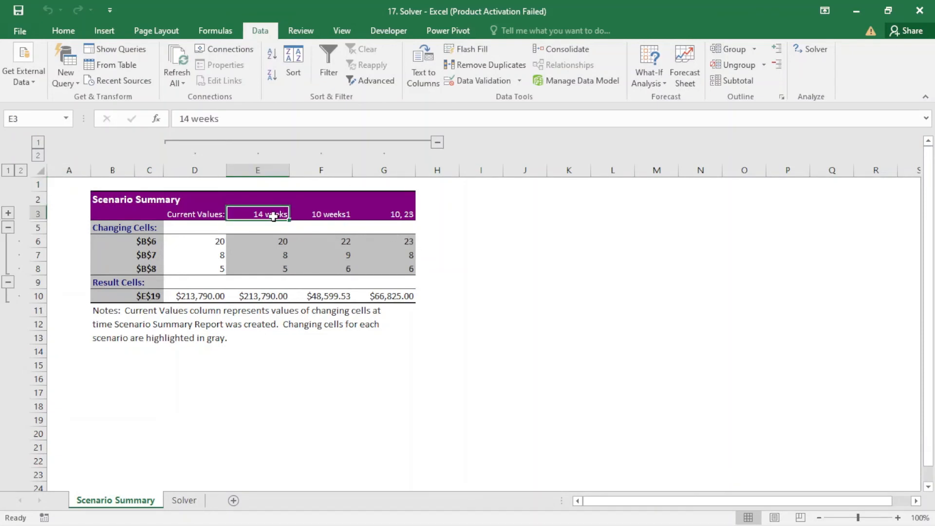
left_click(262, 295)
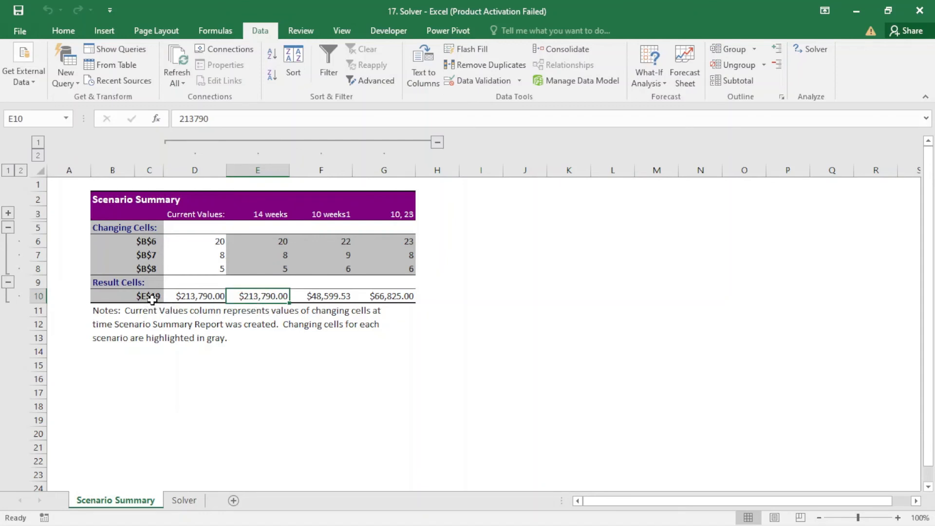
left_click(331, 214)
left_click(400, 214)
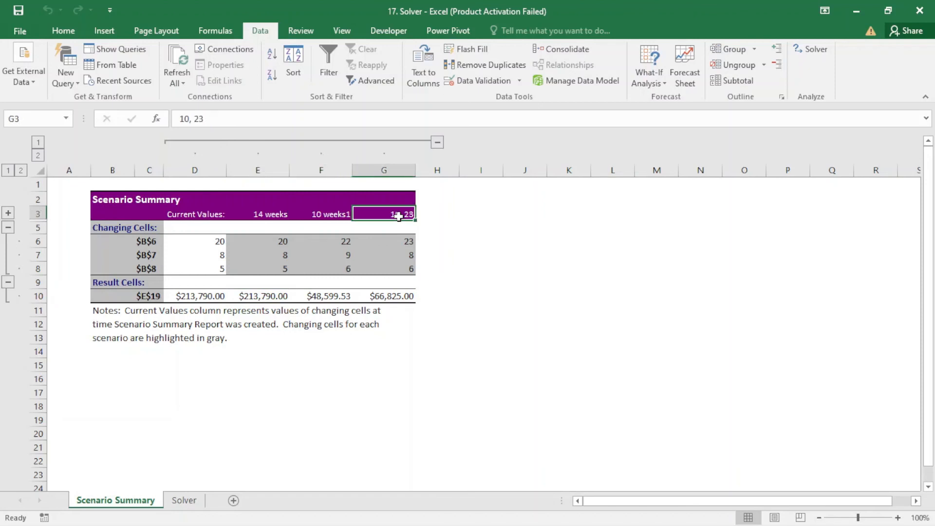
left_click(345, 220)
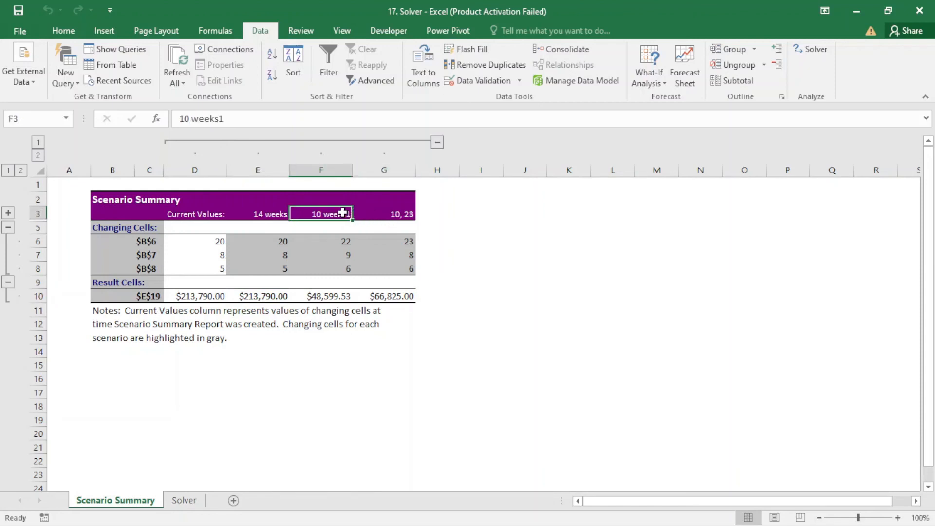
left_click(342, 243)
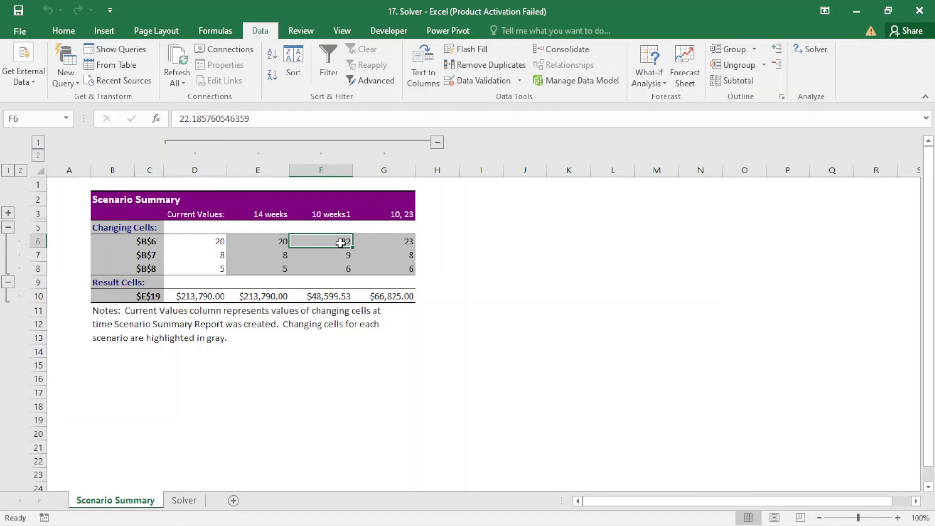
left_click(397, 242)
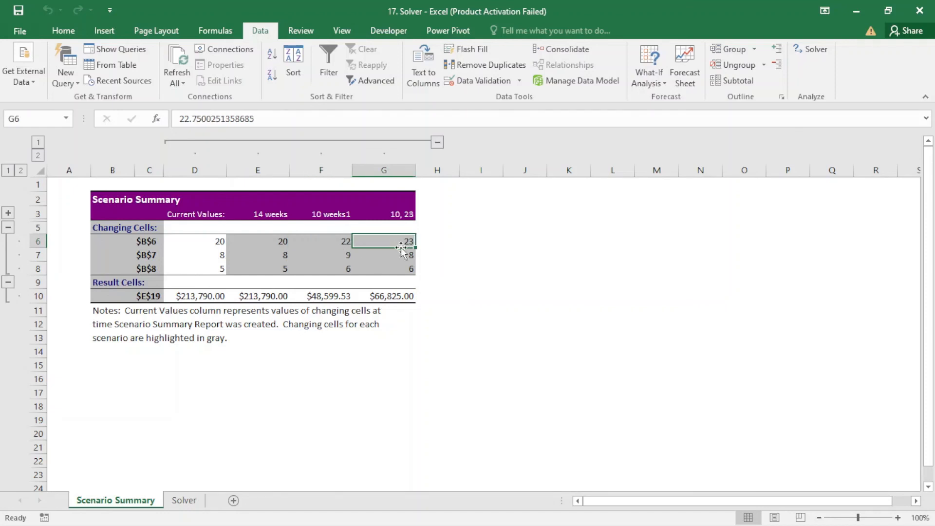
left_click(342, 254)
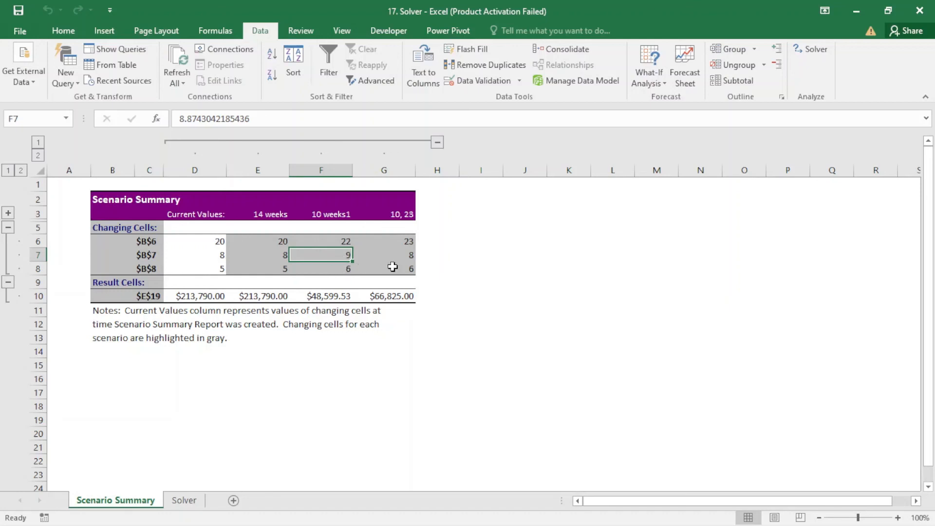
left_click(404, 257)
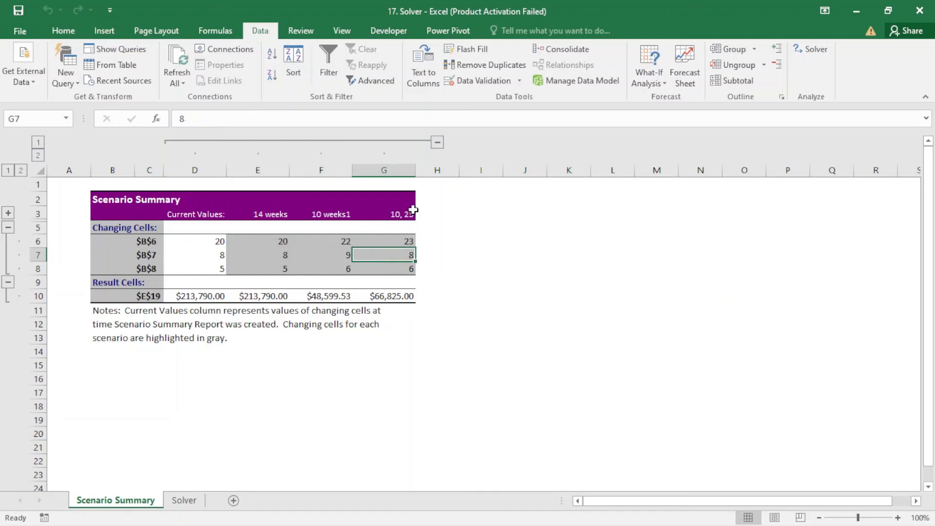
left_click_drag(412, 209, 408, 296)
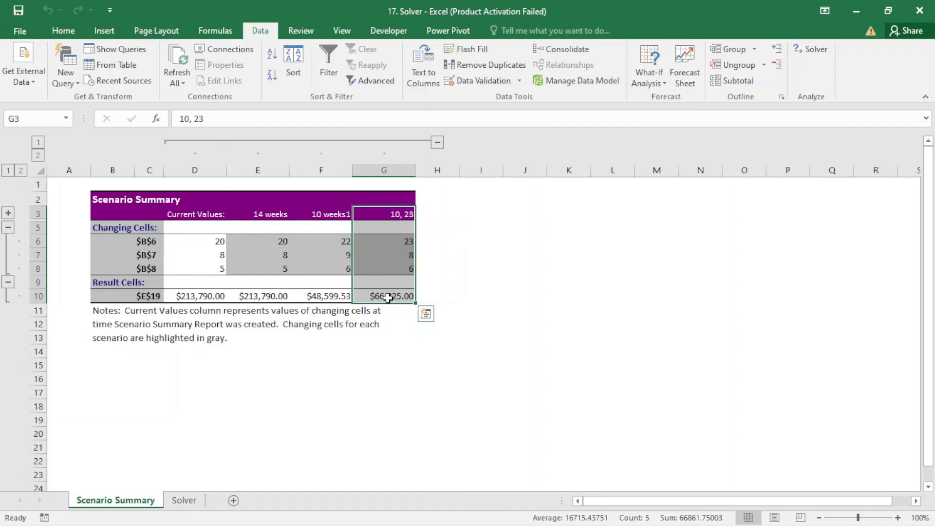
mouse_move(429, 524)
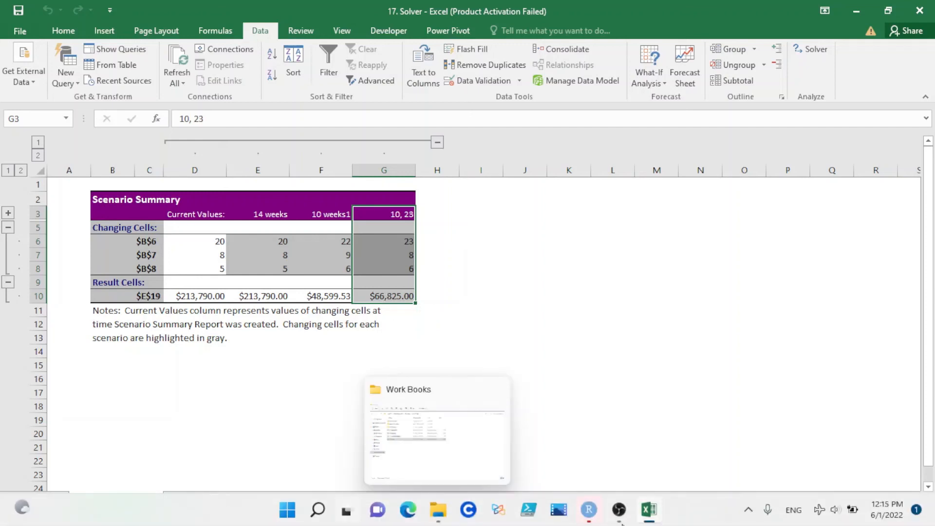